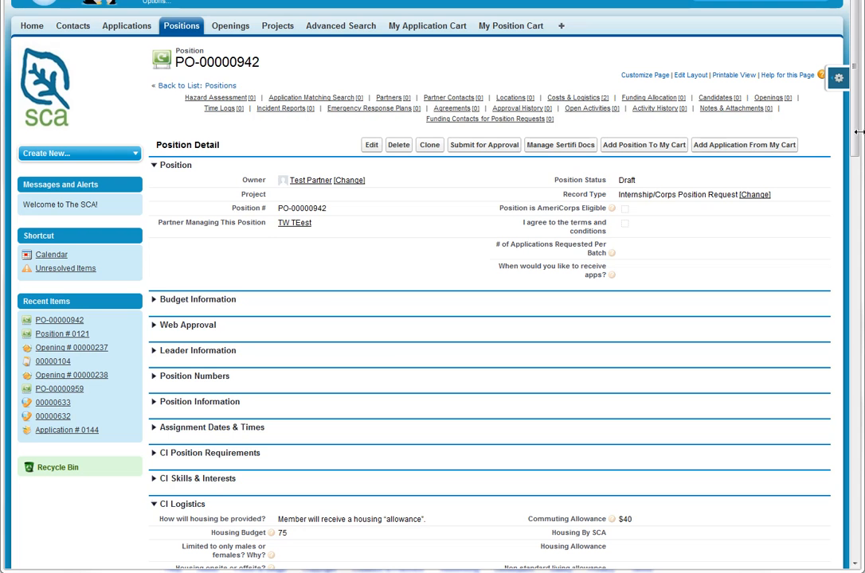
Look through the position record's sections and expand Position Numbers to view the requested openings.
{"action": "scroll", "coordinate": [859, 128], "scroll_direction": "down", "scroll_amount": 2}
{"action": "mouse_move", "coordinate": [850, 171]}
{"action": "left_mouse_down"}
{"action": "mouse_move", "coordinate": [849, 179]}
{"action": "mouse_move", "coordinate": [845, 163]}
{"action": "left_mouse_up"}
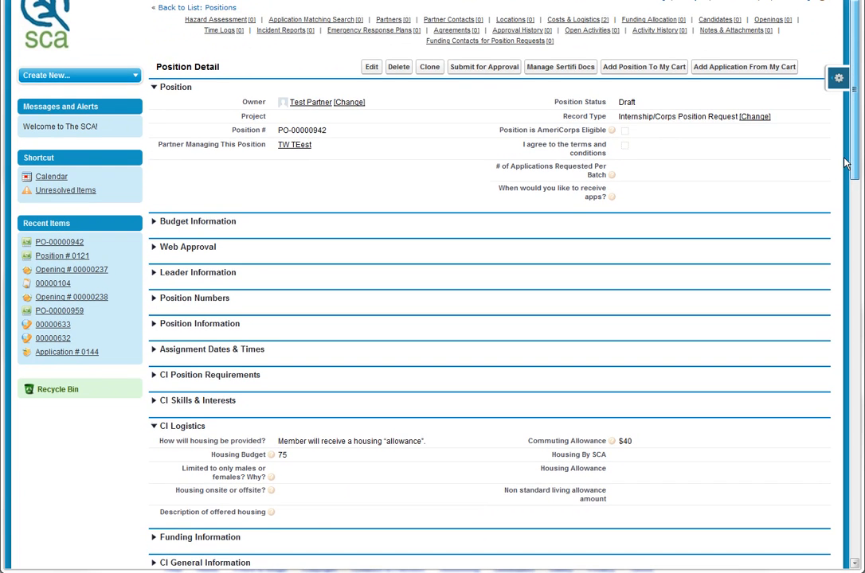
{"action": "scroll", "coordinate": [846, 163], "scroll_direction": "down", "scroll_amount": 3}
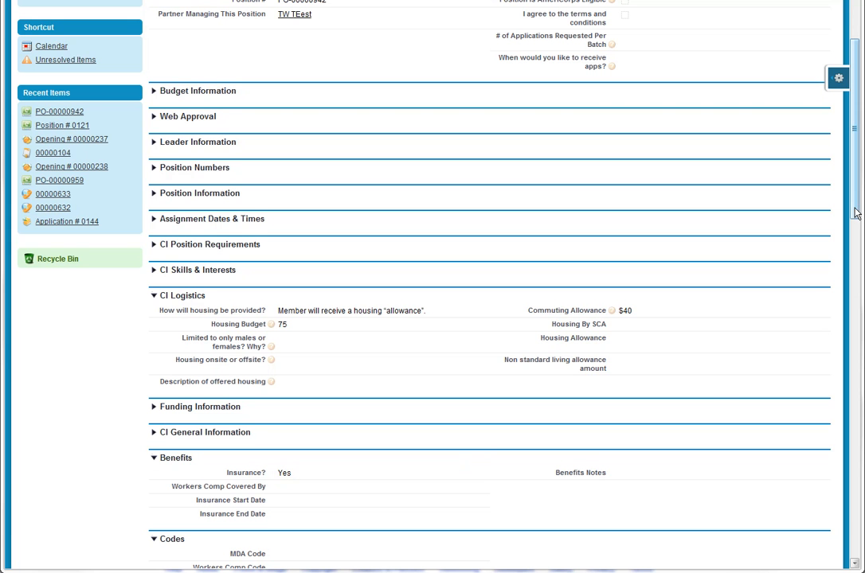
{"action": "scroll", "coordinate": [856, 209], "scroll_direction": "up", "scroll_amount": 2}
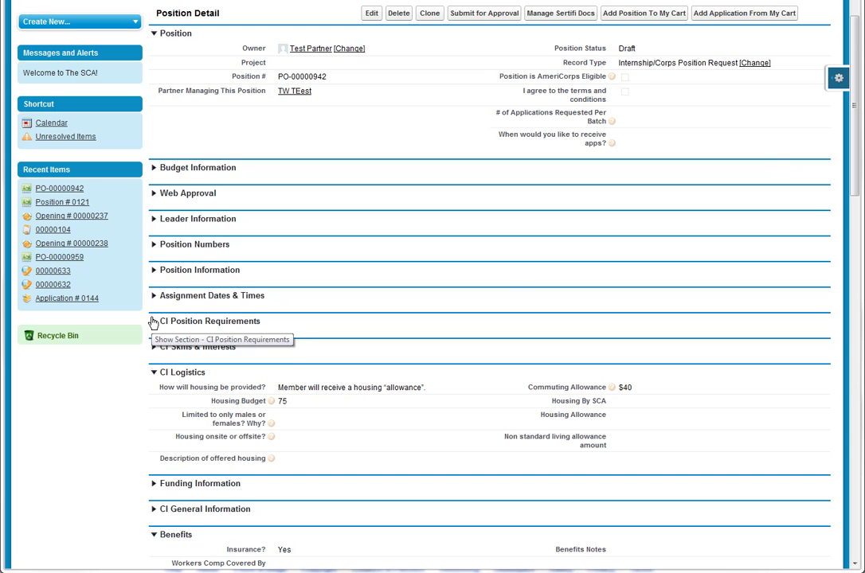
{"action": "left_click", "coordinate": [154, 247]}
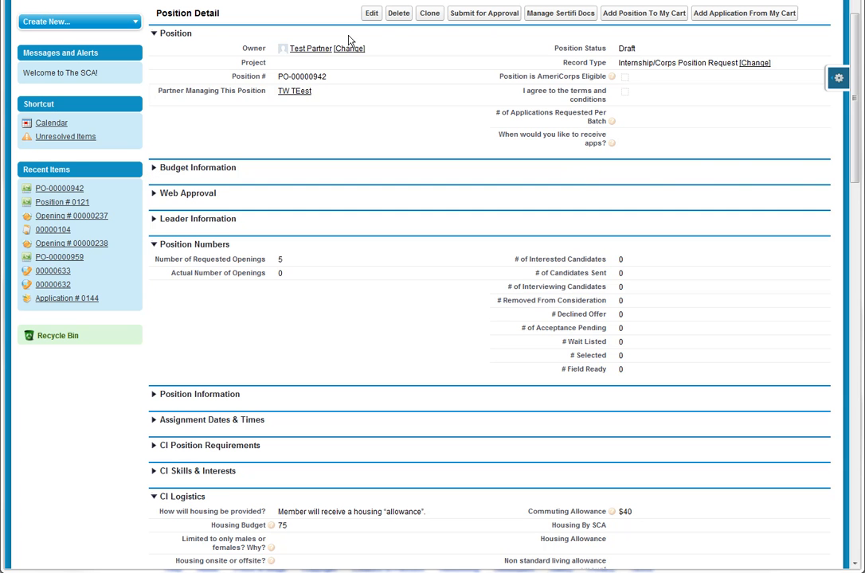
Complete the position's Budget Information with Budget Code 205 and Billing Strategy Bill through Finance, and save the record.
{"action": "left_click", "coordinate": [371, 14]}
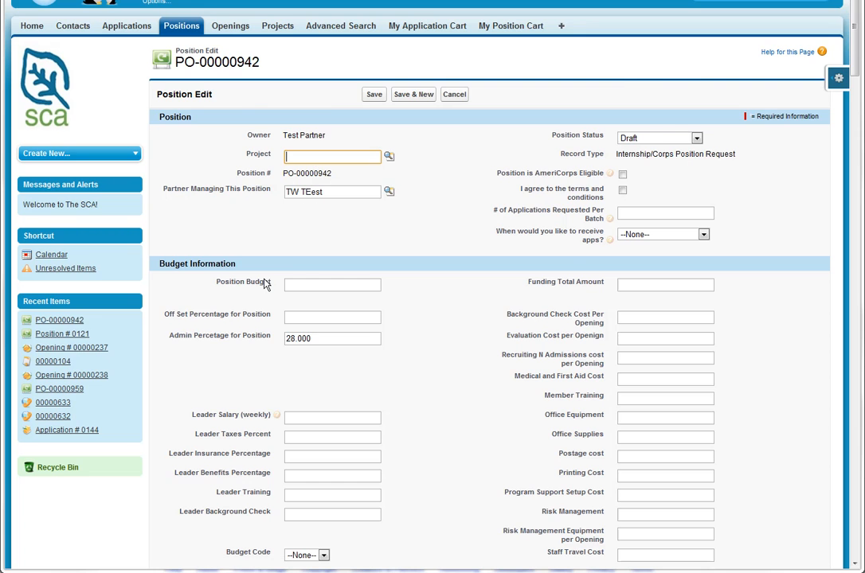
{"action": "scroll", "coordinate": [264, 286], "scroll_direction": "down", "scroll_amount": 3}
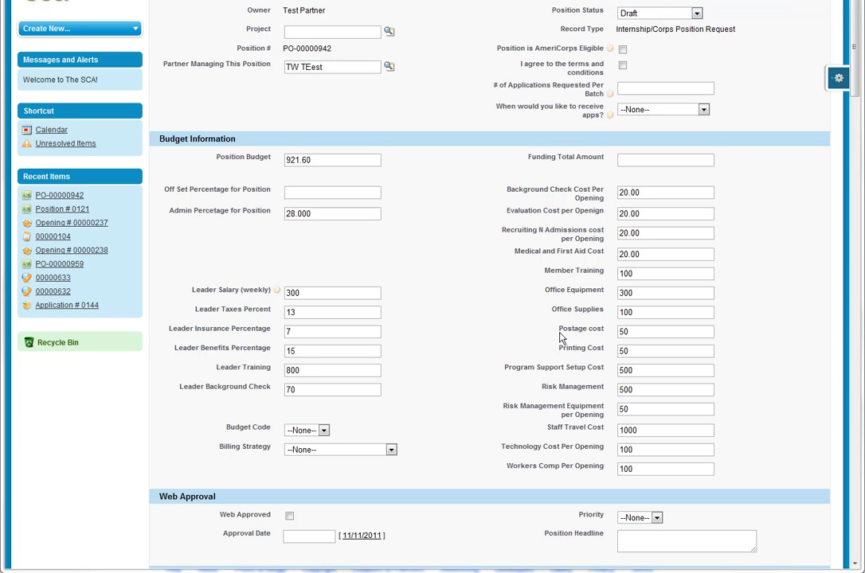
{"action": "left_click", "coordinate": [324, 431]}
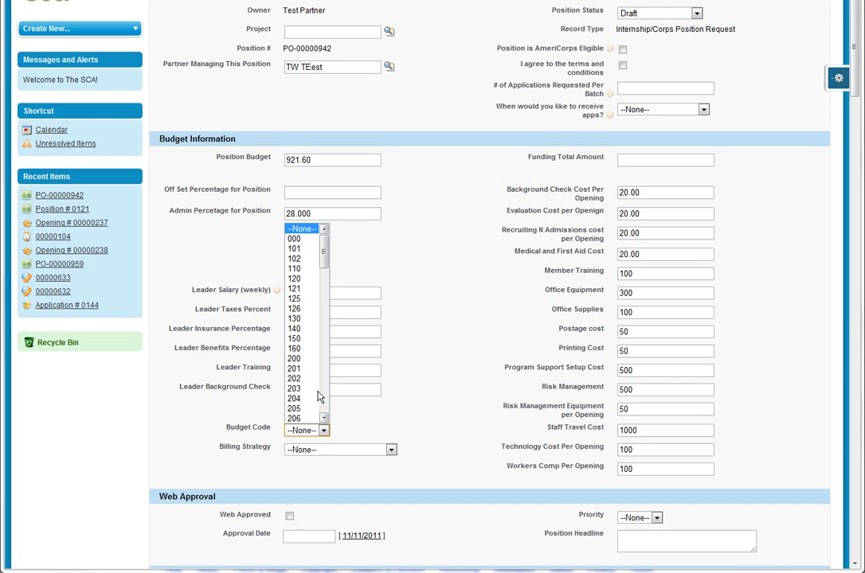
{"action": "left_click", "coordinate": [298, 408]}
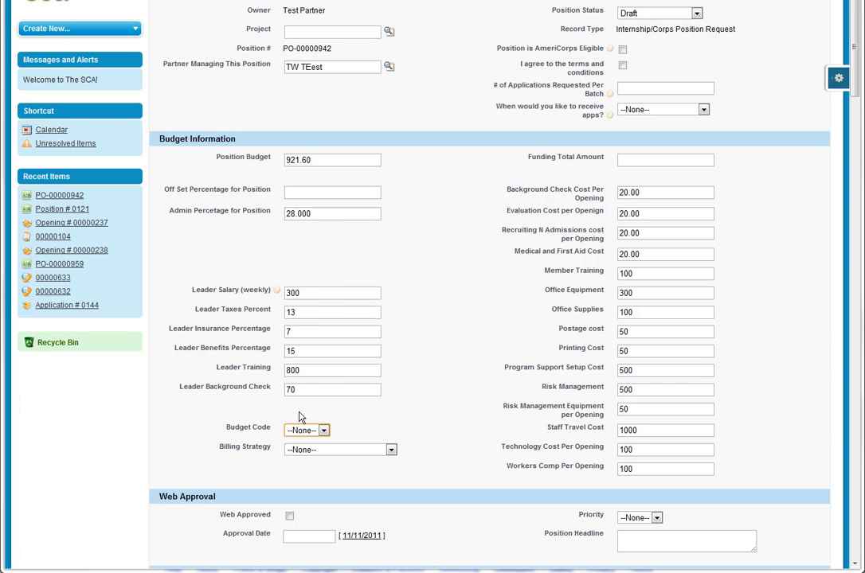
{"action": "left_click", "coordinate": [390, 449]}
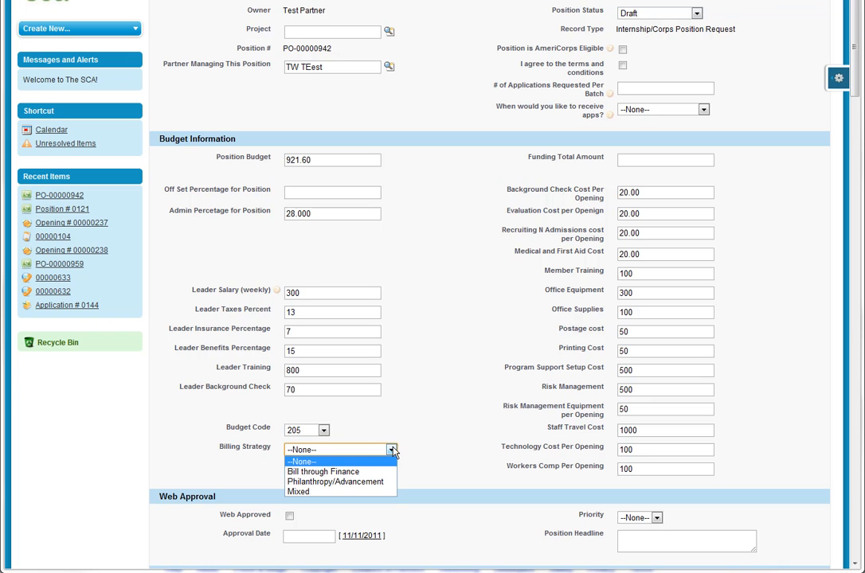
{"action": "left_click", "coordinate": [318, 471]}
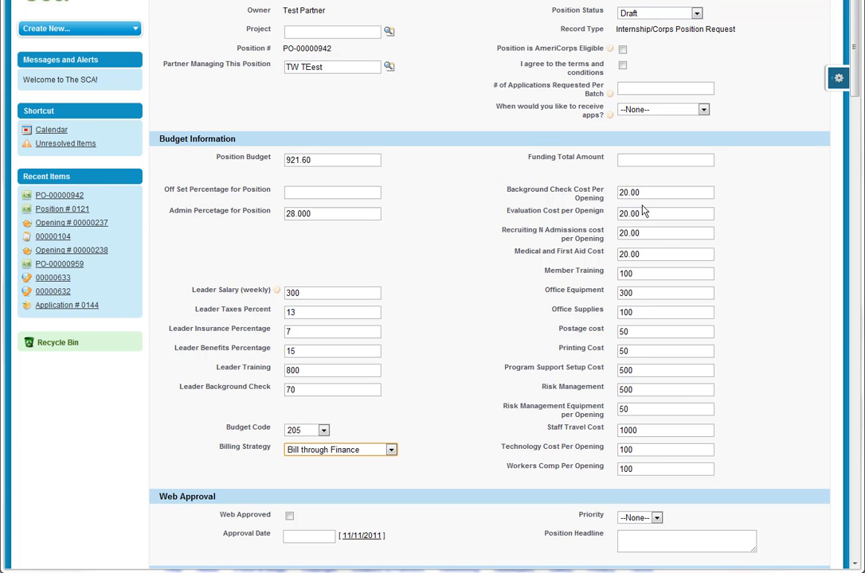
{"action": "scroll", "coordinate": [417, 231], "scroll_direction": "up", "scroll_amount": 2}
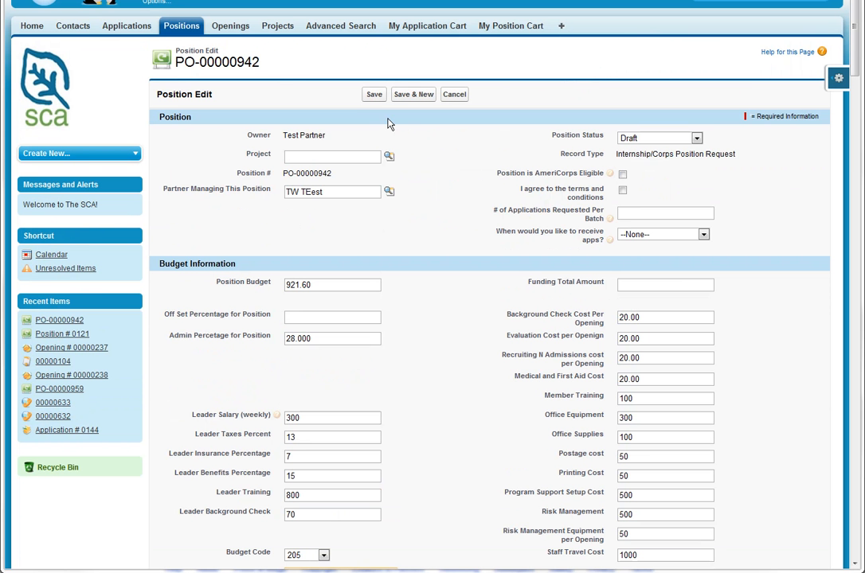
{"action": "left_click", "coordinate": [375, 96]}
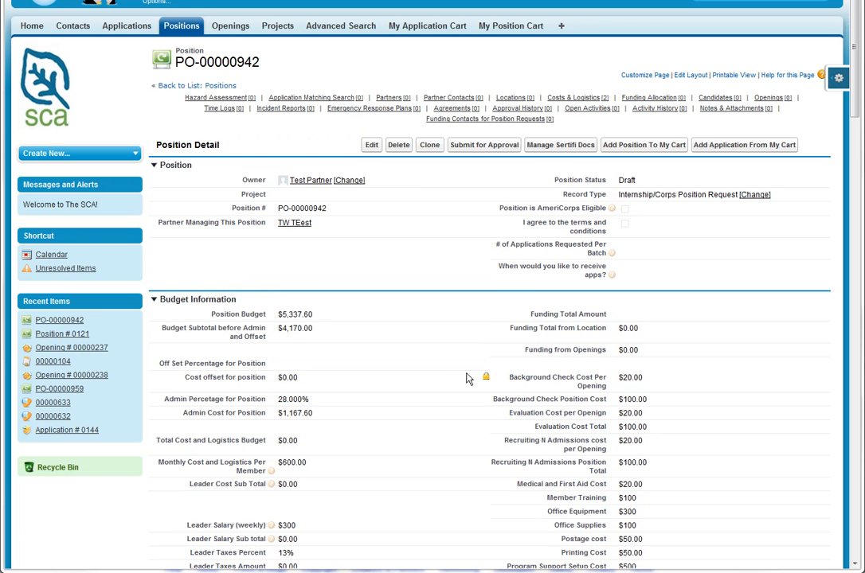
Examine the calculated costs in Budget Information and compare them with the requested openings under Position Numbers.
{"action": "scroll", "coordinate": [442, 376], "scroll_direction": "down", "scroll_amount": 3}
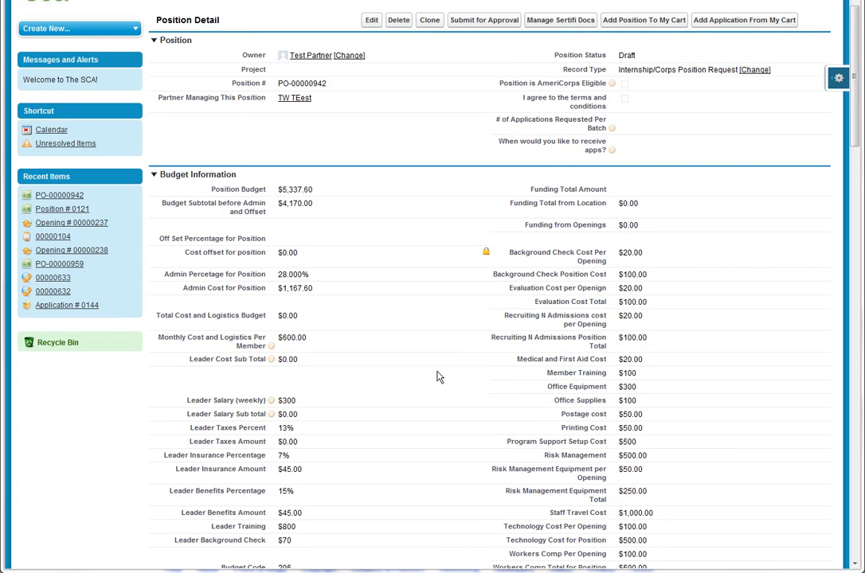
{"action": "scroll", "coordinate": [434, 376], "scroll_direction": "down", "scroll_amount": 1}
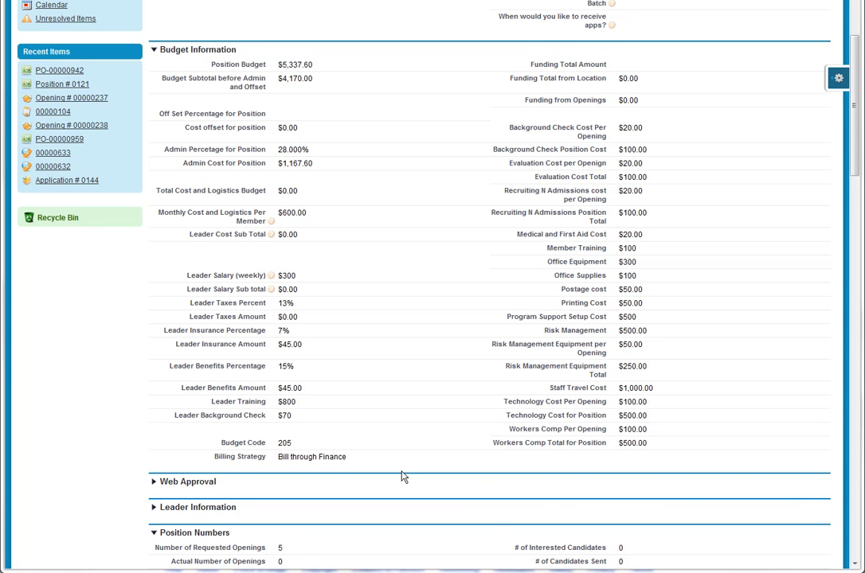
{"action": "scroll", "coordinate": [403, 476], "scroll_direction": "down", "scroll_amount": 1}
{"action": "scroll", "coordinate": [403, 476], "scroll_direction": "down", "scroll_amount": 1}
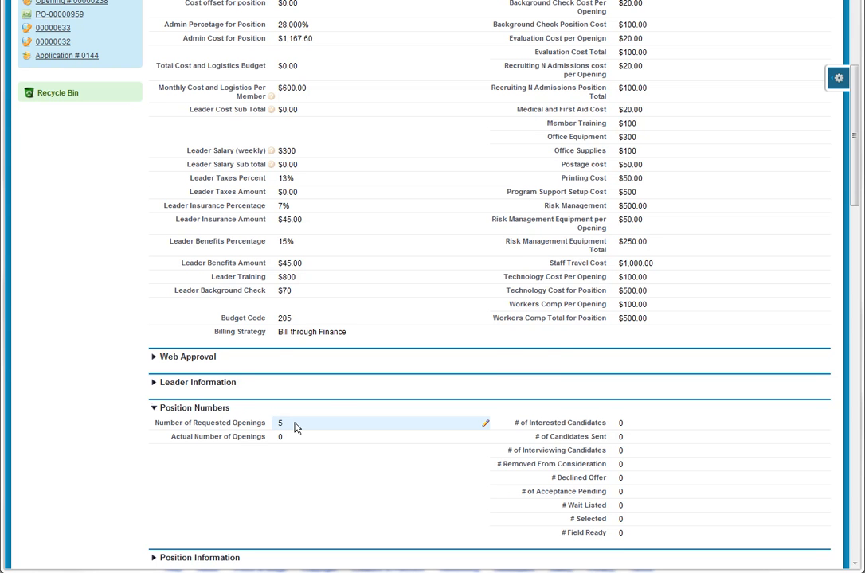
{"action": "scroll", "coordinate": [294, 428], "scroll_direction": "up", "scroll_amount": 1}
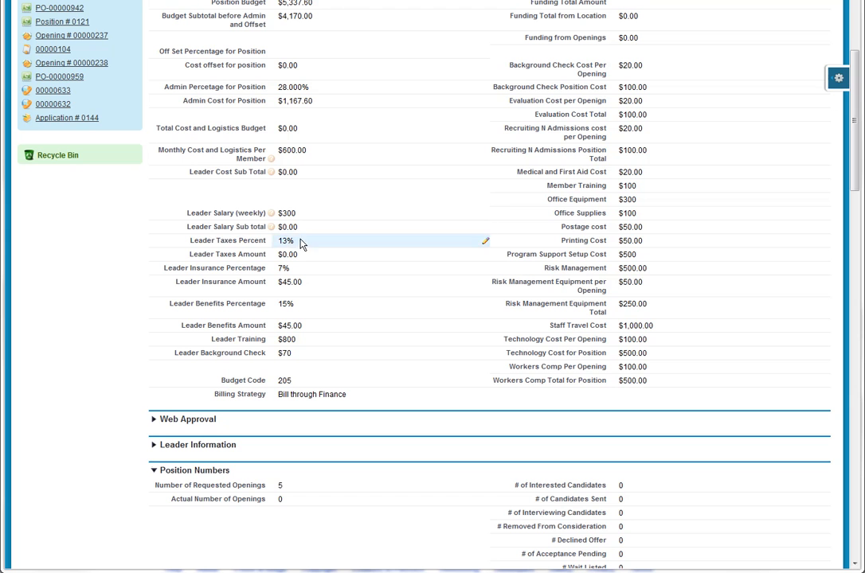
{"action": "mouse_move", "coordinate": [271, 230]}
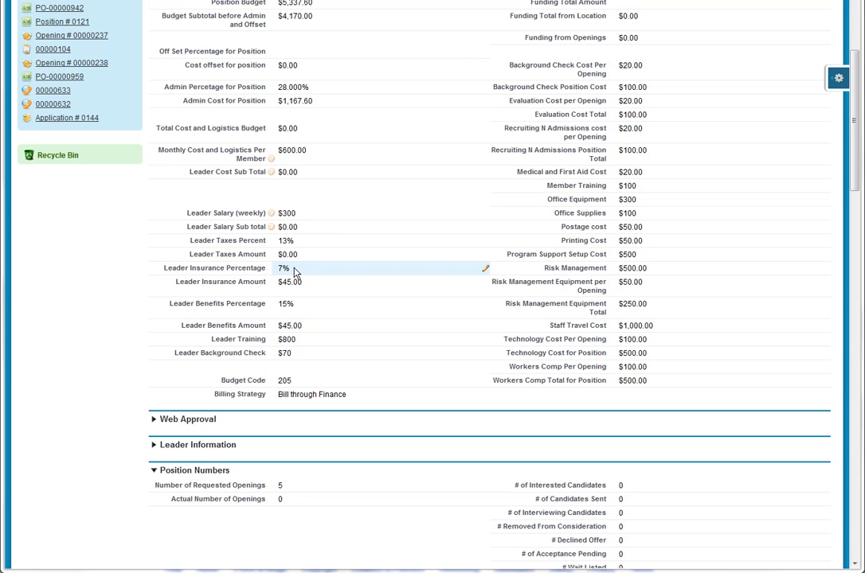
Expand the Leader Information section and set Number of Leaders to 2.
{"action": "scroll", "coordinate": [336, 289], "scroll_direction": "down", "scroll_amount": 5}
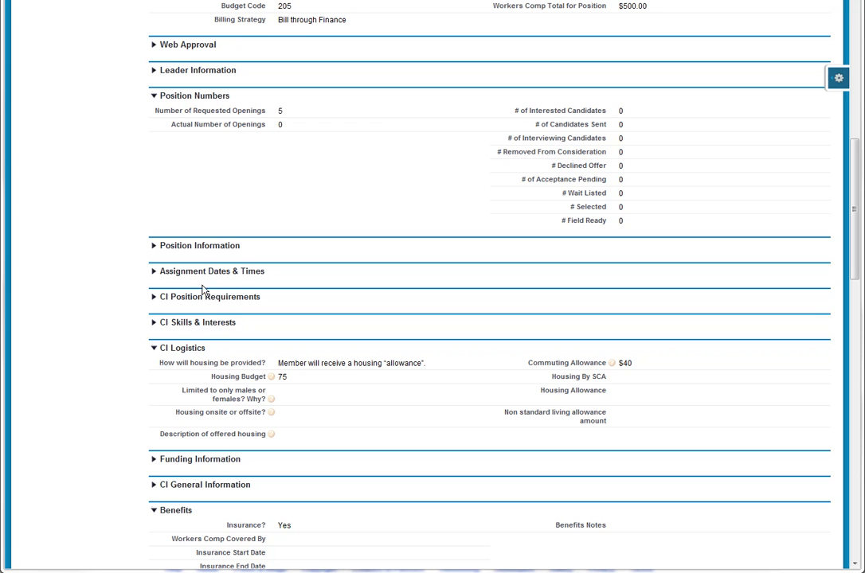
{"action": "left_click", "coordinate": [155, 72]}
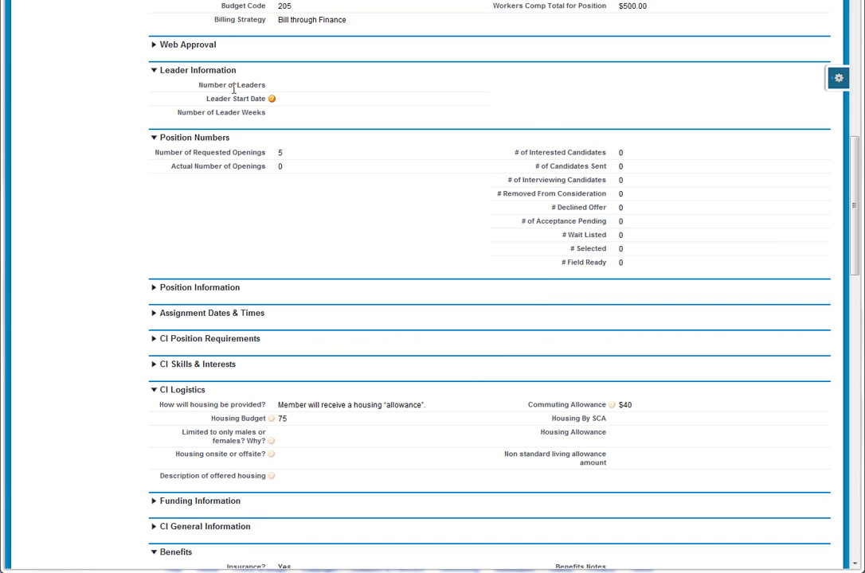
{"action": "double_click", "coordinate": [287, 85]}
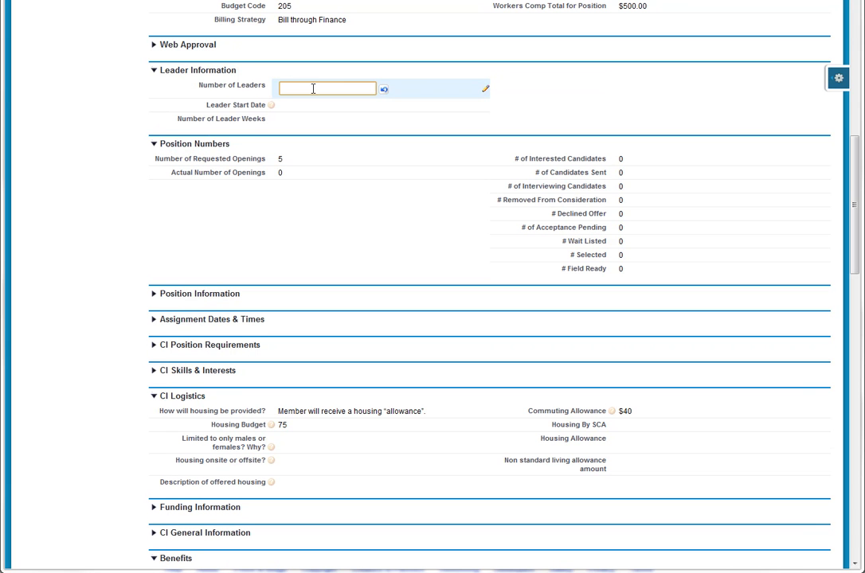
{"action": "type", "text": "2"}
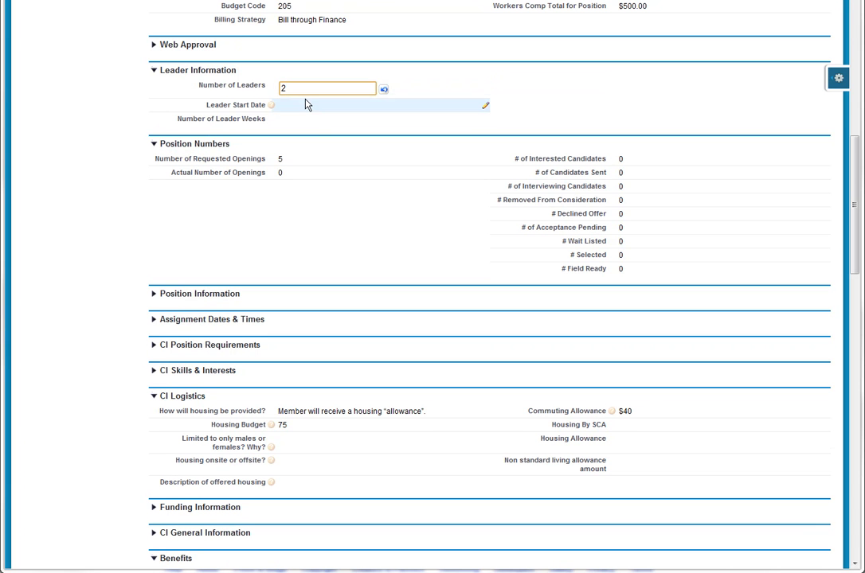
{"action": "left_click", "coordinate": [306, 103]}
{"action": "double_click", "coordinate": [306, 102]}
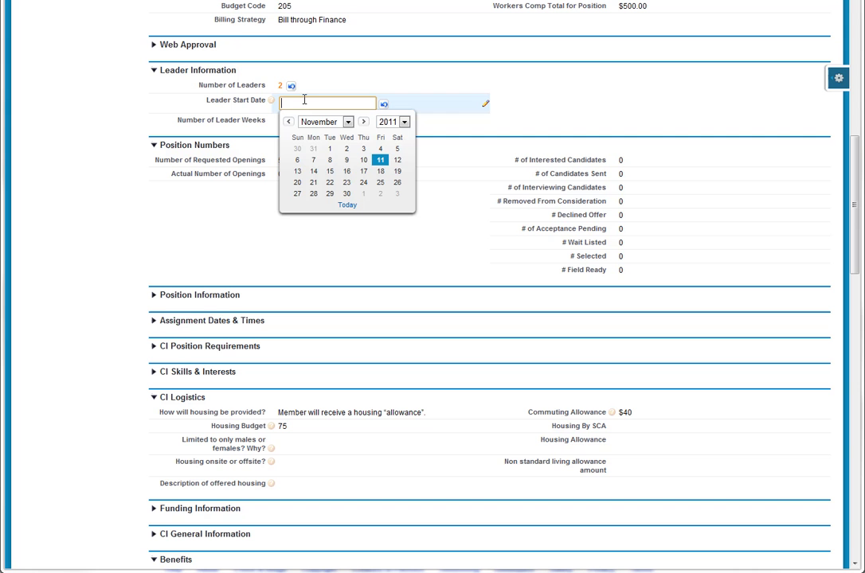
{"action": "left_click", "coordinate": [347, 122]}
{"action": "left_click", "coordinate": [324, 175]}
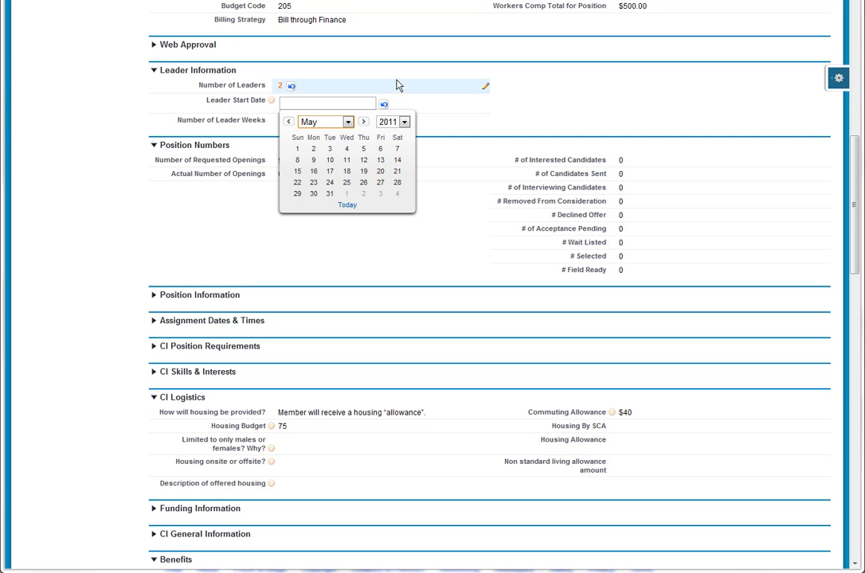
{"action": "left_click", "coordinate": [375, 83]}
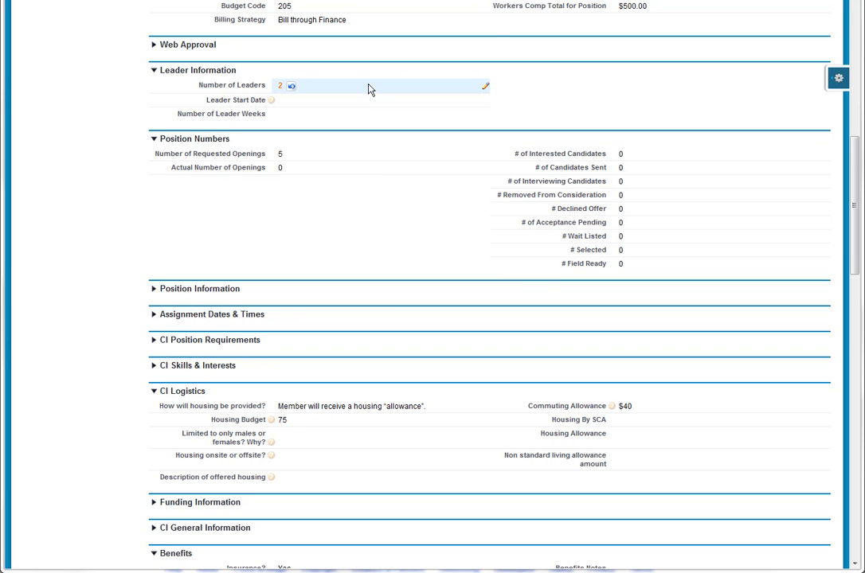
Set the Leader Start Date to 5/2/2011 and save the position record.
{"action": "double_click", "coordinate": [301, 102]}
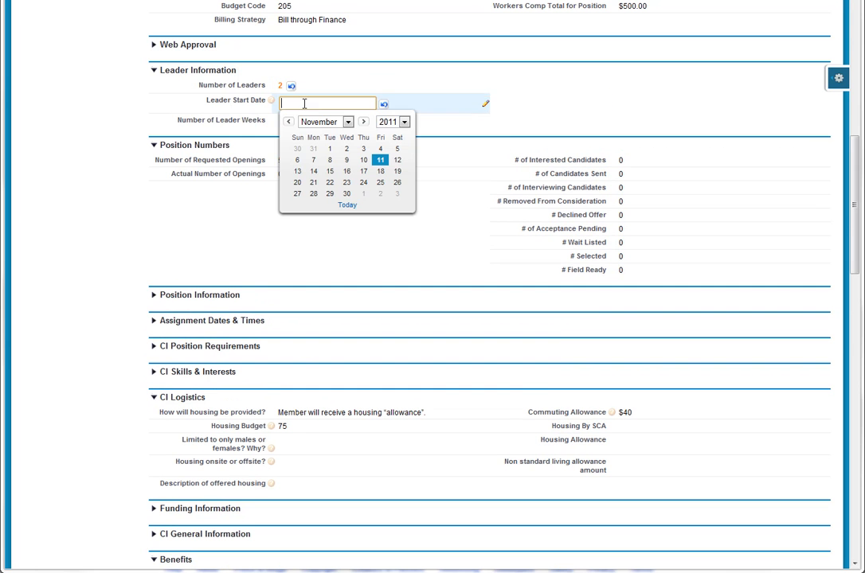
{"action": "left_click", "coordinate": [348, 121]}
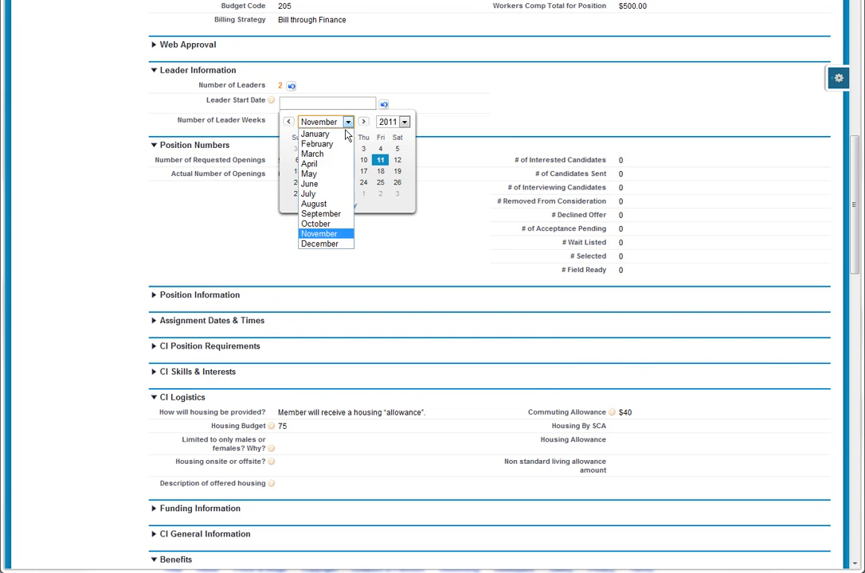
{"action": "left_click", "coordinate": [318, 174]}
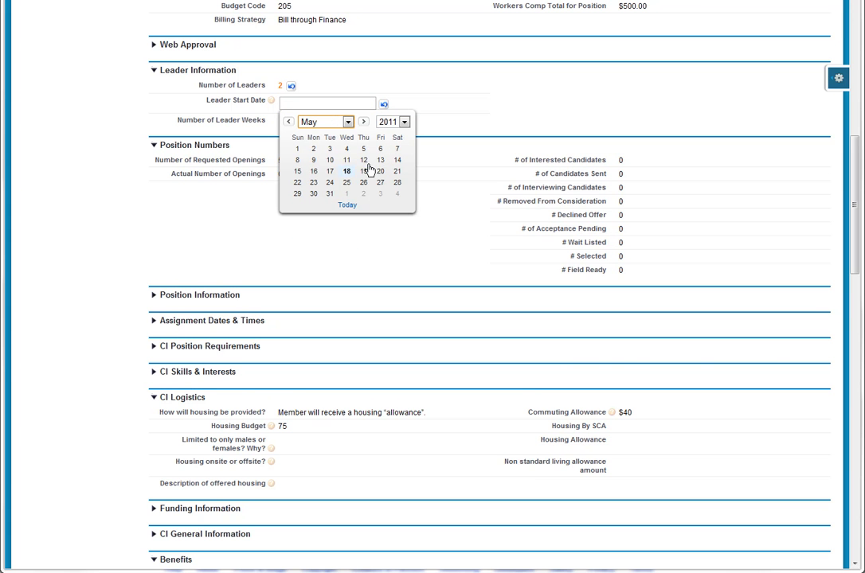
{"action": "left_click", "coordinate": [313, 150]}
{"action": "scroll", "coordinate": [444, 144], "scroll_direction": "up", "scroll_amount": 1}
{"action": "scroll", "coordinate": [405, 99], "scroll_direction": "up", "scroll_amount": 6}
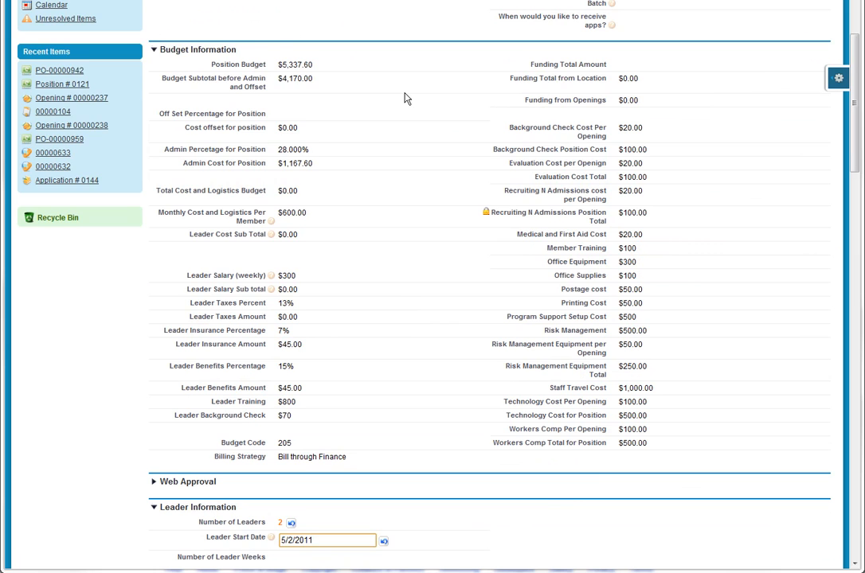
{"action": "scroll", "coordinate": [405, 98], "scroll_direction": "up", "scroll_amount": 4}
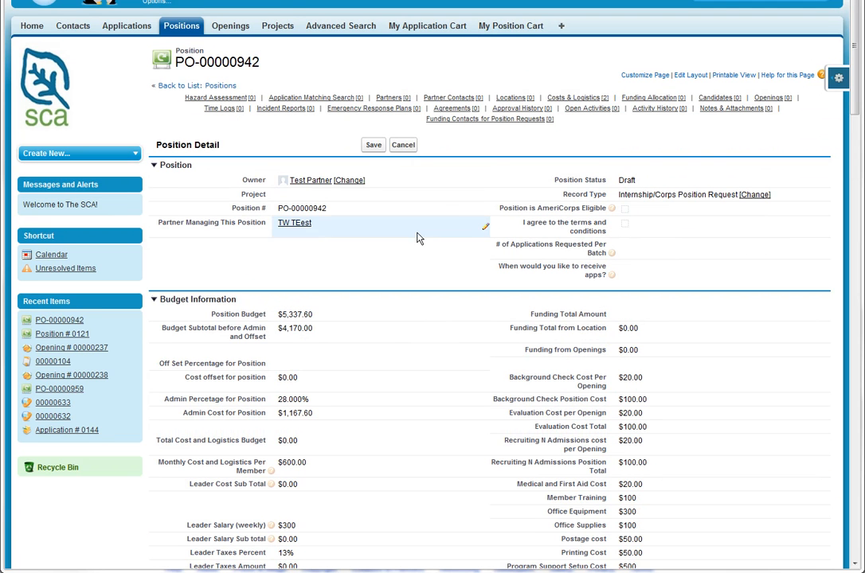
{"action": "left_click", "coordinate": [371, 147]}
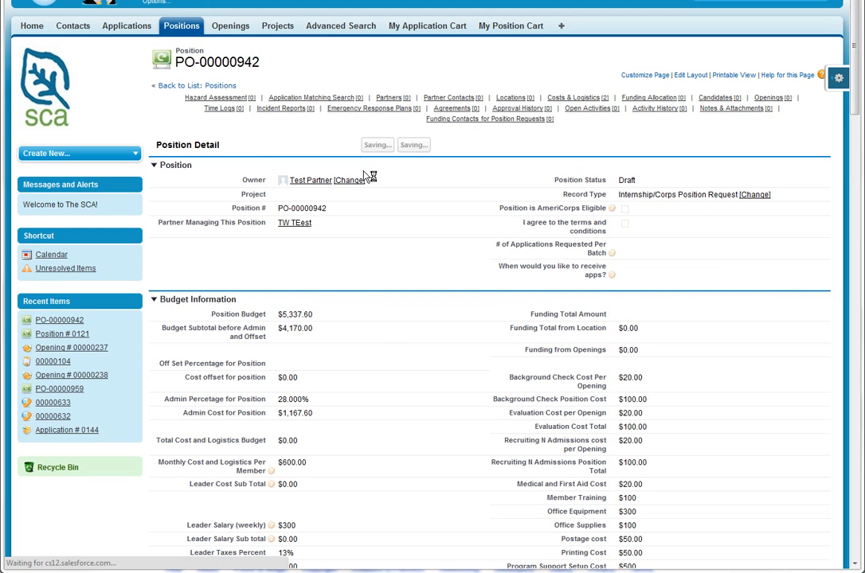
Review the leader costs in Budget Information, the Number of Leader Weeks, and the Assignment Dates & Times of the saved position.
{"action": "scroll", "coordinate": [358, 276], "scroll_direction": "down", "scroll_amount": 5}
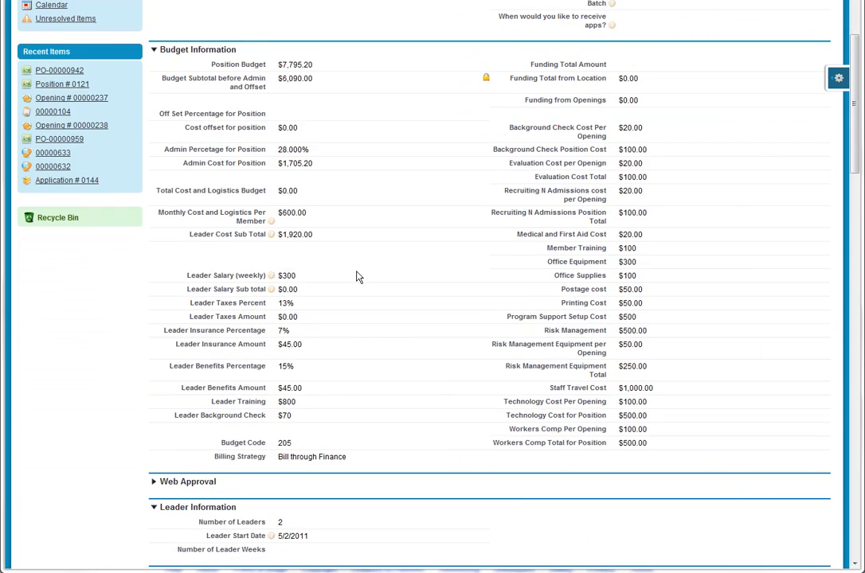
{"action": "scroll", "coordinate": [357, 276], "scroll_direction": "down", "scroll_amount": 1}
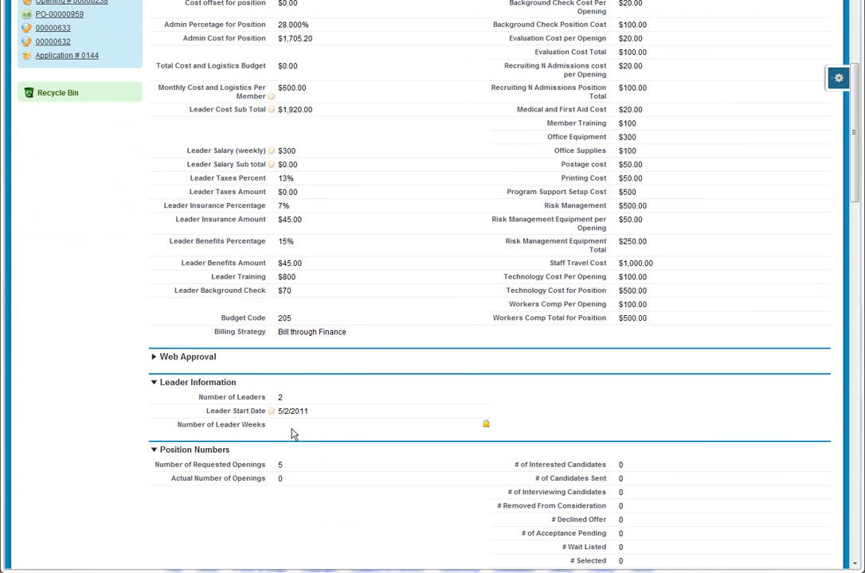
{"action": "scroll", "coordinate": [328, 350], "scroll_direction": "down", "scroll_amount": 3}
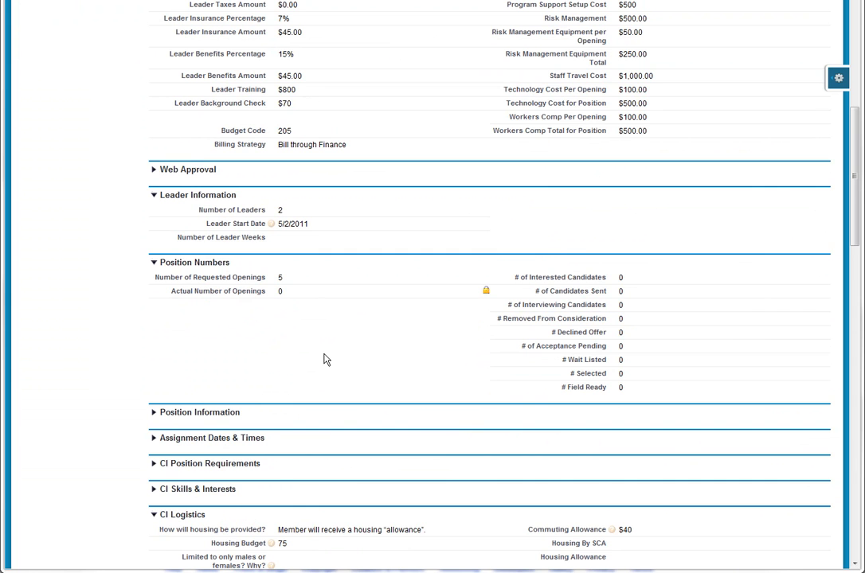
{"action": "scroll", "coordinate": [324, 360], "scroll_direction": "down", "scroll_amount": 1}
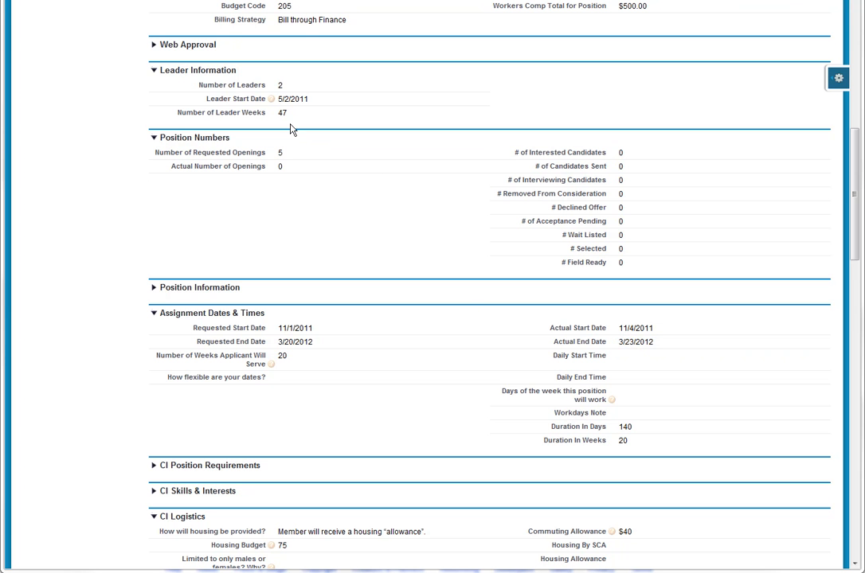
{"action": "scroll", "coordinate": [290, 119], "scroll_direction": "up", "scroll_amount": 3}
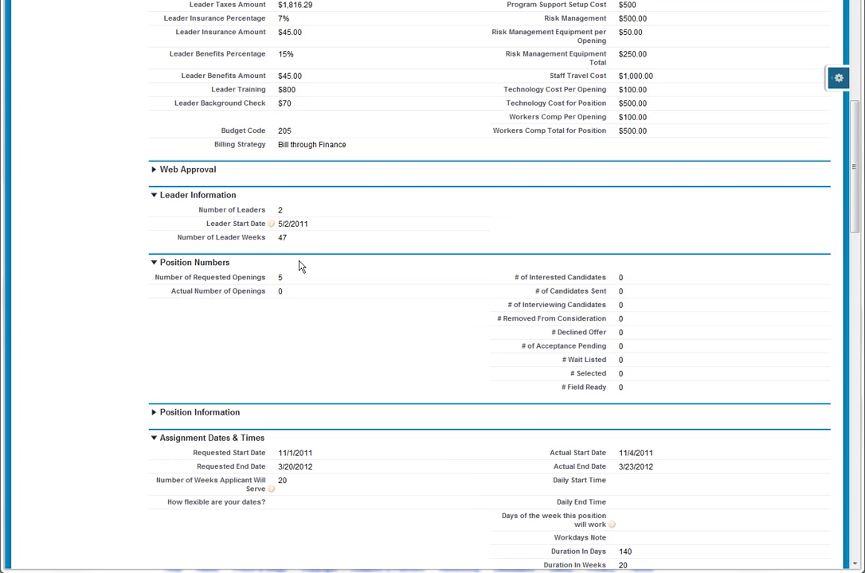
Set the Off Set Percentage for Position to 5 in Budget Information and save the position record.
{"action": "scroll", "coordinate": [290, 243], "scroll_direction": "up", "scroll_amount": 8}
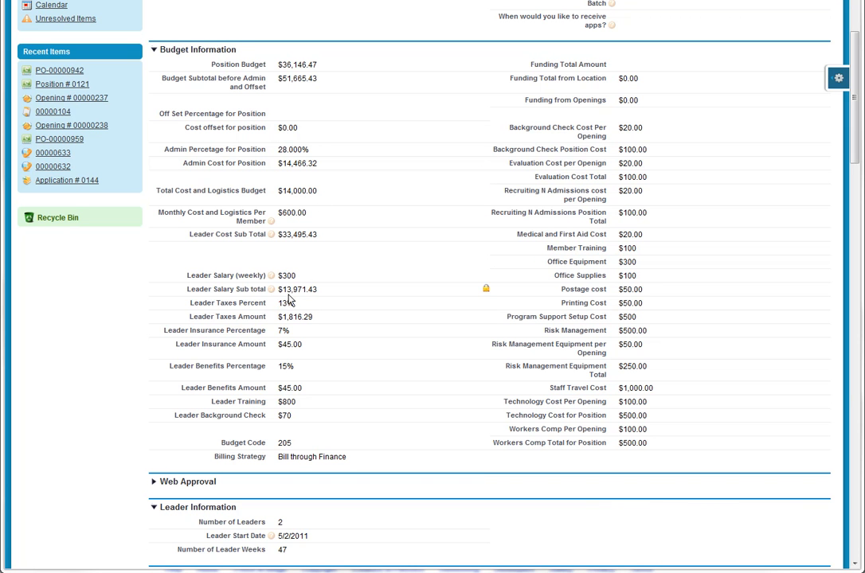
{"action": "mouse_move", "coordinate": [277, 296]}
{"action": "double_click", "coordinate": [289, 116]}
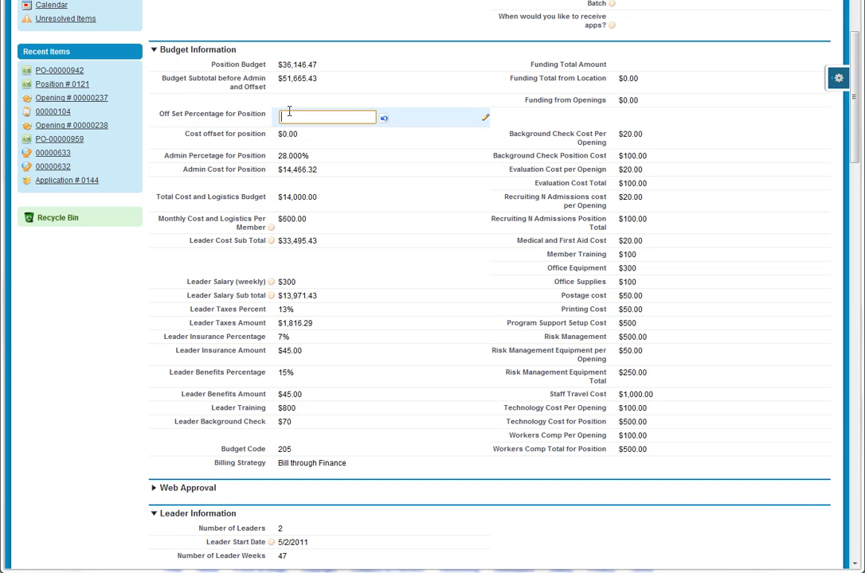
{"action": "type", "text": "5"}
{"action": "left_click", "coordinate": [386, 87]}
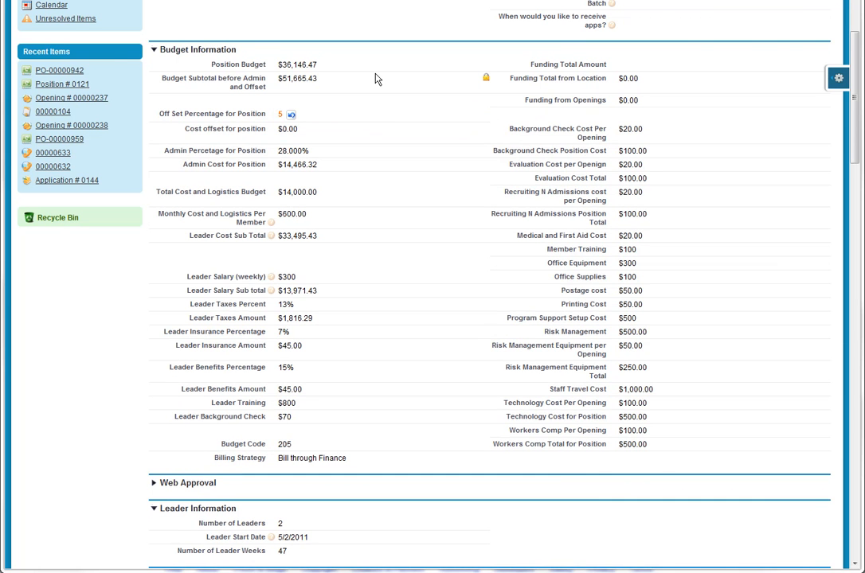
{"action": "scroll", "coordinate": [377, 79], "scroll_direction": "up", "scroll_amount": 5}
{"action": "left_click", "coordinate": [373, 145]}
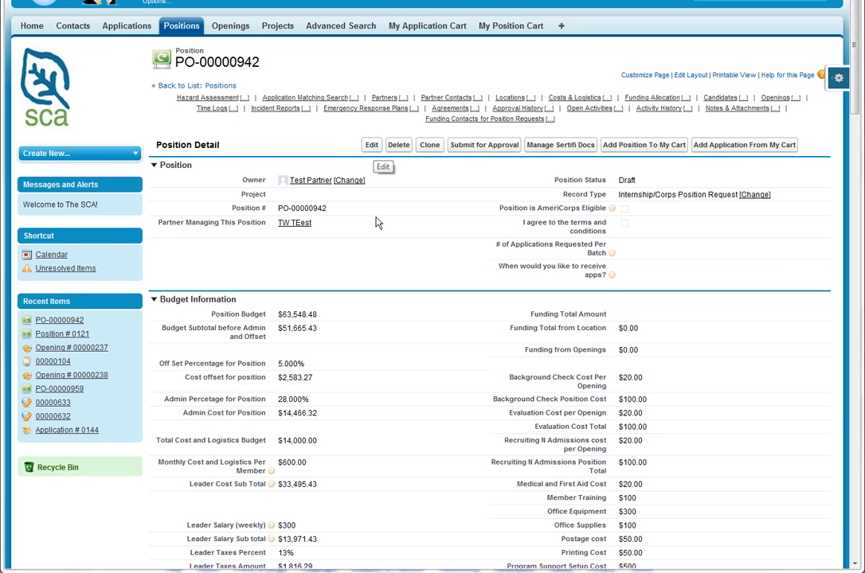
Review the cost offset, admin cost and position budget in the saved position's Budget Information.
{"action": "scroll", "coordinate": [363, 387], "scroll_direction": "down", "scroll_amount": 1}
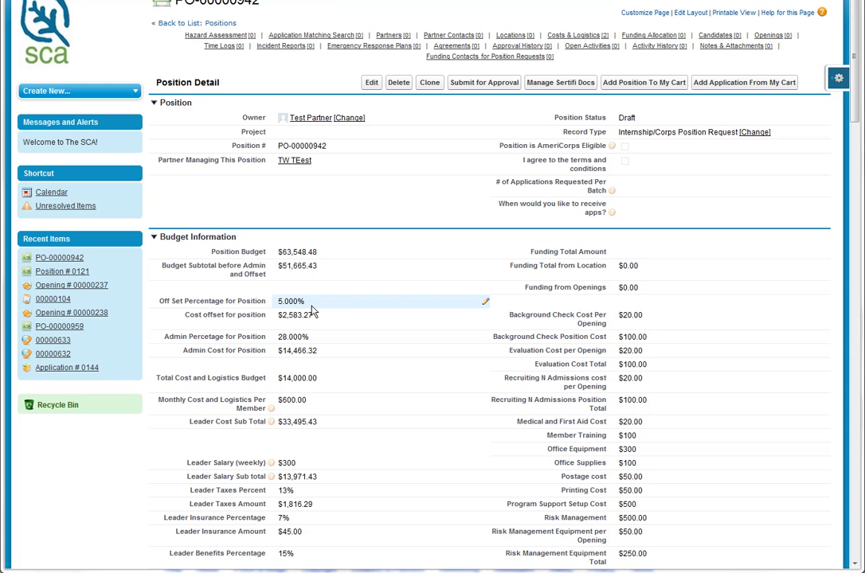
{"action": "scroll", "coordinate": [324, 287], "scroll_direction": "down", "scroll_amount": 5}
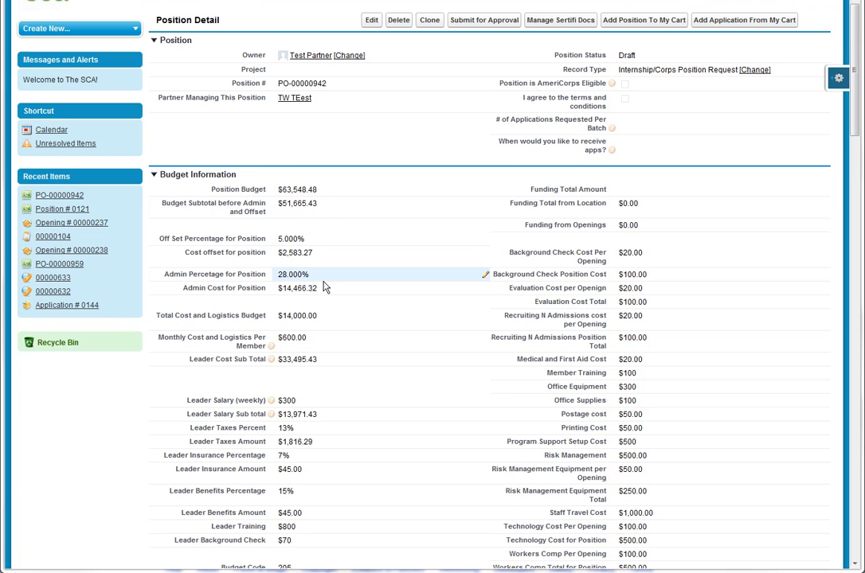
{"action": "scroll", "coordinate": [324, 285], "scroll_direction": "up", "scroll_amount": 6}
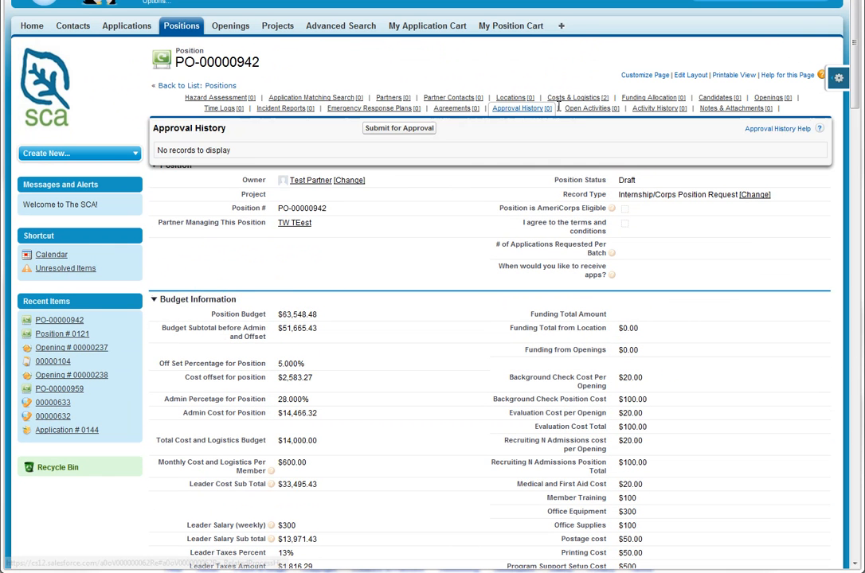
Add a Stipend record under the position's Costs & Logistics with amount 75, Pay to Member and Weekly payment frequency, and save it.
{"action": "mouse_move", "coordinate": [570, 98]}
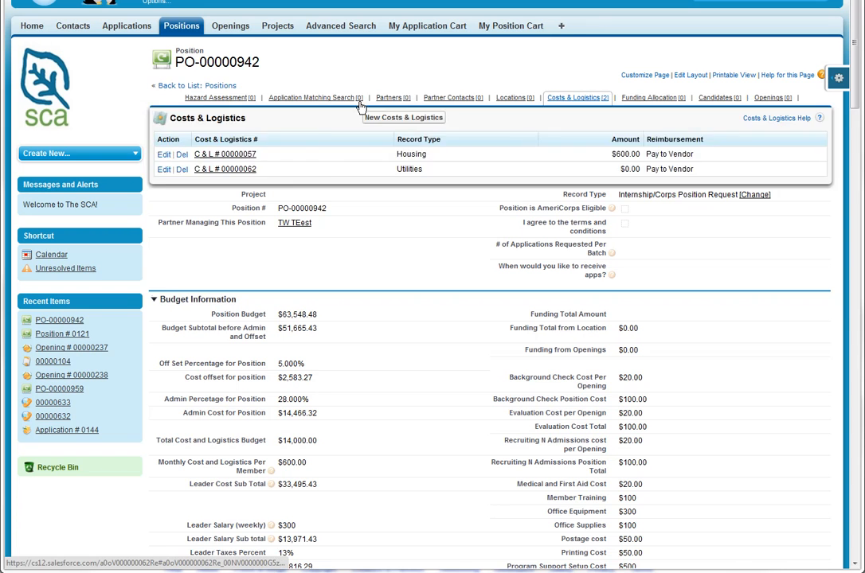
{"action": "scroll", "coordinate": [332, 324], "scroll_direction": "down", "scroll_amount": 6}
{"action": "scroll", "coordinate": [348, 380], "scroll_direction": "down", "scroll_amount": 4}
{"action": "scroll", "coordinate": [346, 380], "scroll_direction": "down", "scroll_amount": 3}
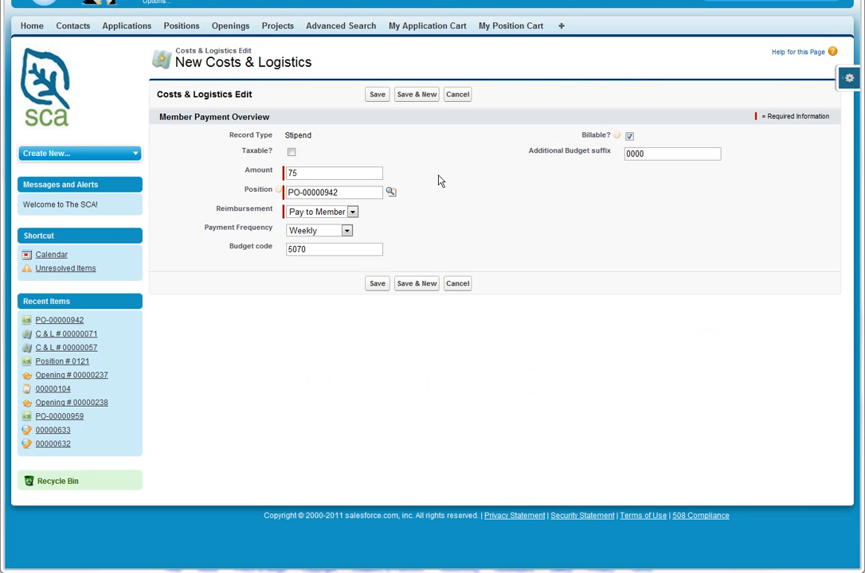
{"action": "left_click", "coordinate": [351, 215]}
{"action": "left_click", "coordinate": [382, 217]}
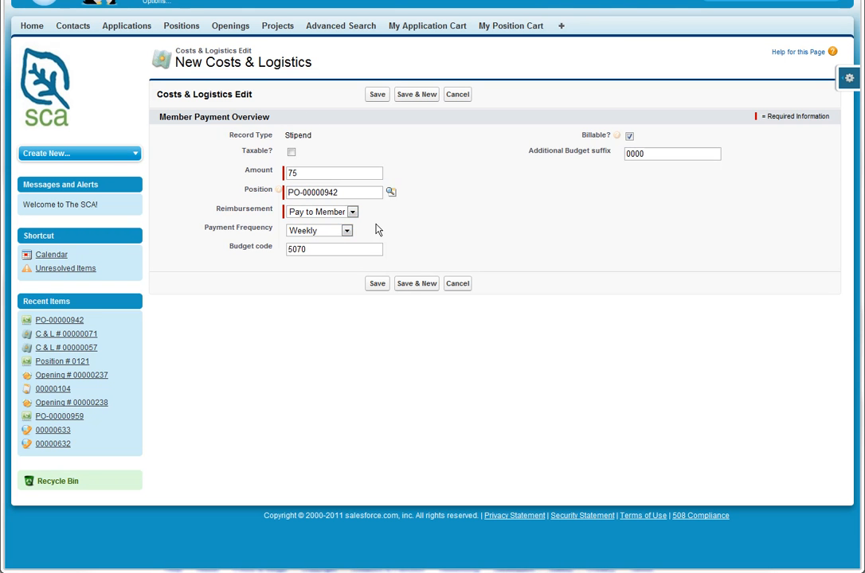
{"action": "left_click", "coordinate": [345, 231]}
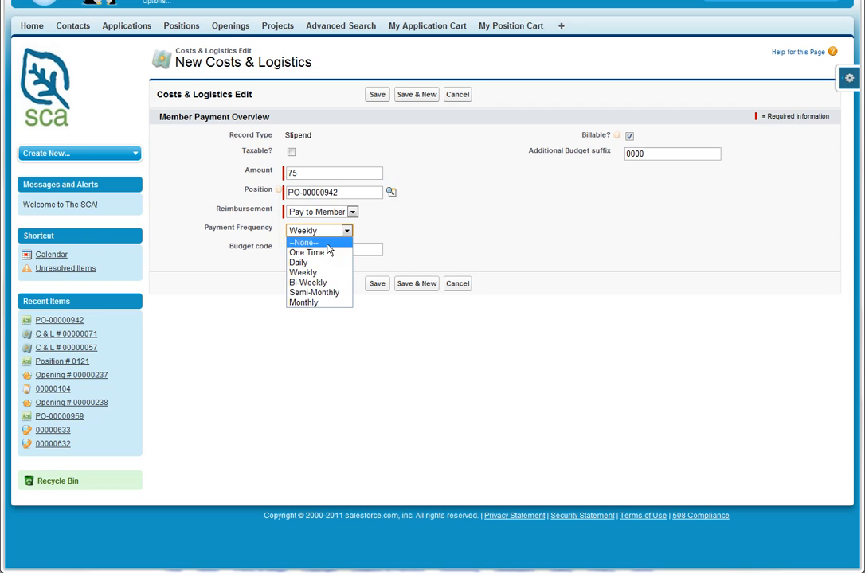
{"action": "left_click", "coordinate": [303, 274]}
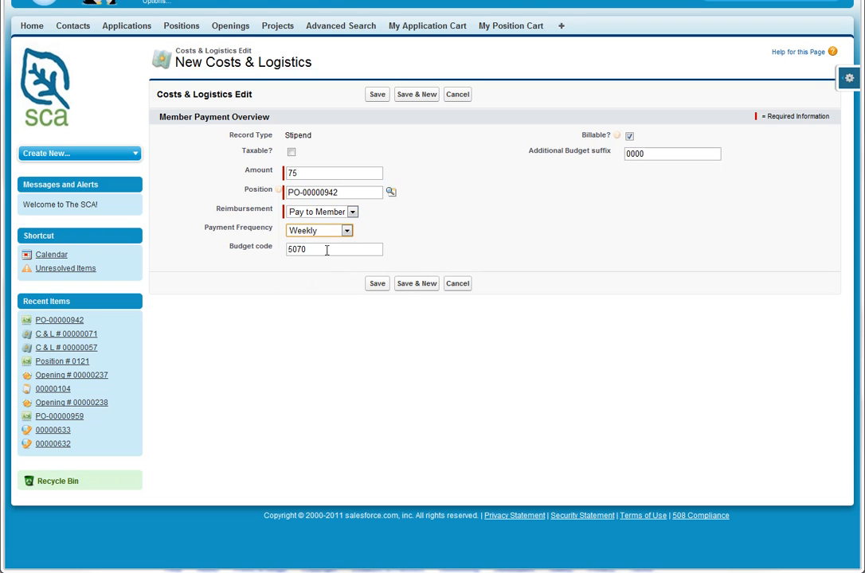
{"action": "left_click", "coordinate": [377, 285]}
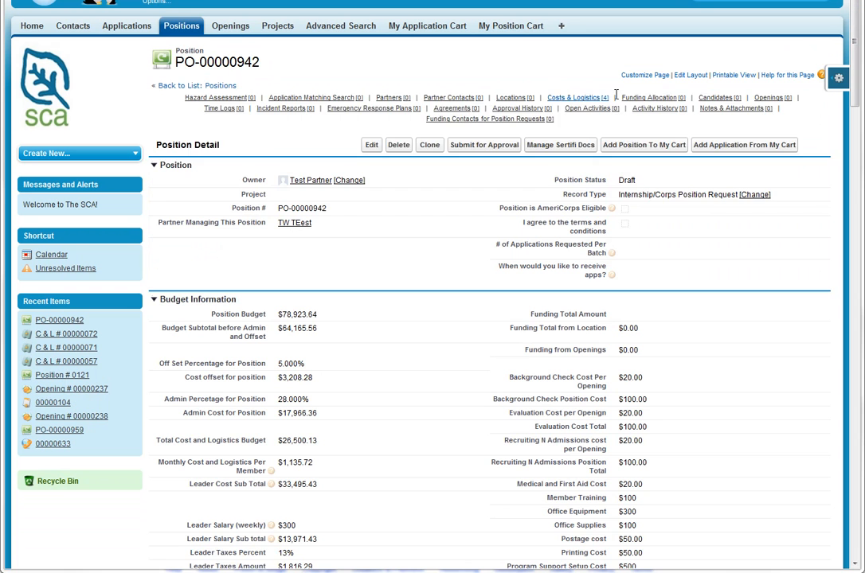
Review the position's Costs & Logistics entries and the recalculated logistics and budget amounts in Budget Information.
{"action": "mouse_move", "coordinate": [579, 102]}
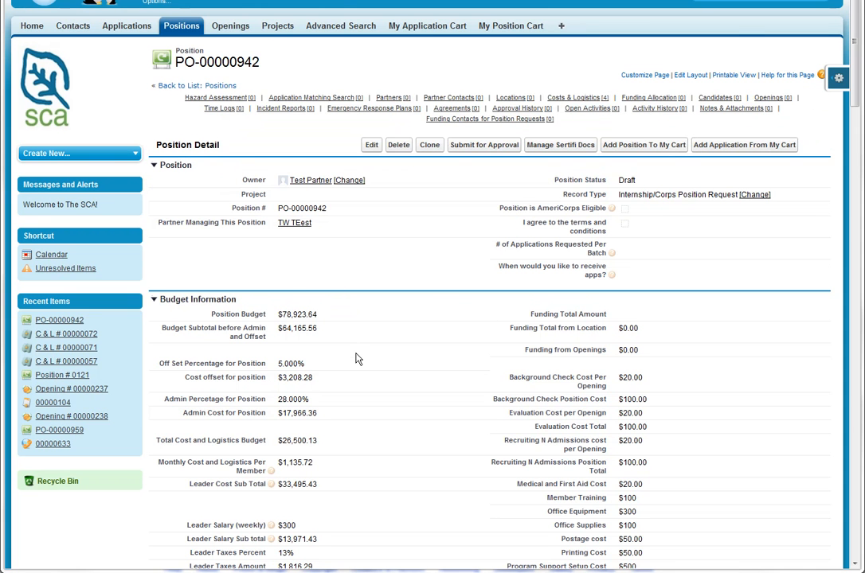
{"action": "scroll", "coordinate": [356, 354], "scroll_direction": "down", "scroll_amount": 2}
{"action": "scroll", "coordinate": [357, 358], "scroll_direction": "down", "scroll_amount": 1}
{"action": "scroll", "coordinate": [338, 254], "scroll_direction": "up", "scroll_amount": 3}
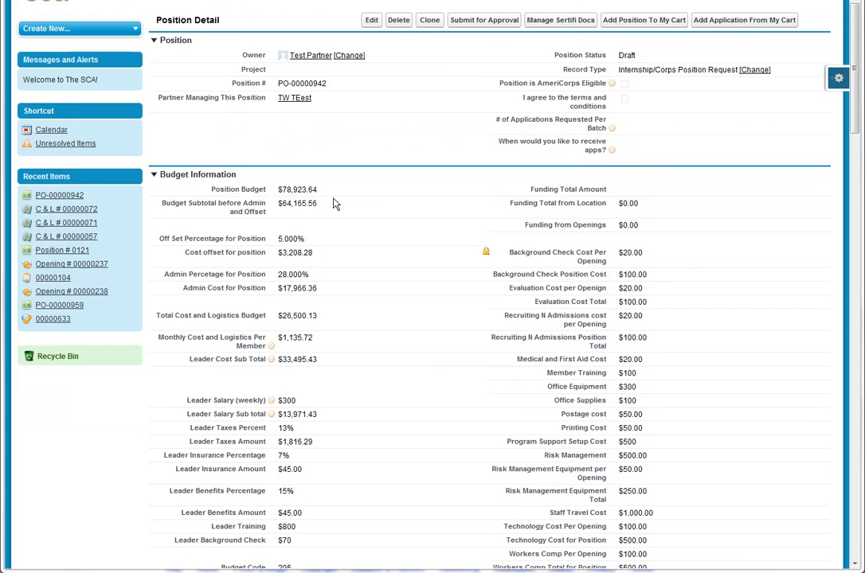